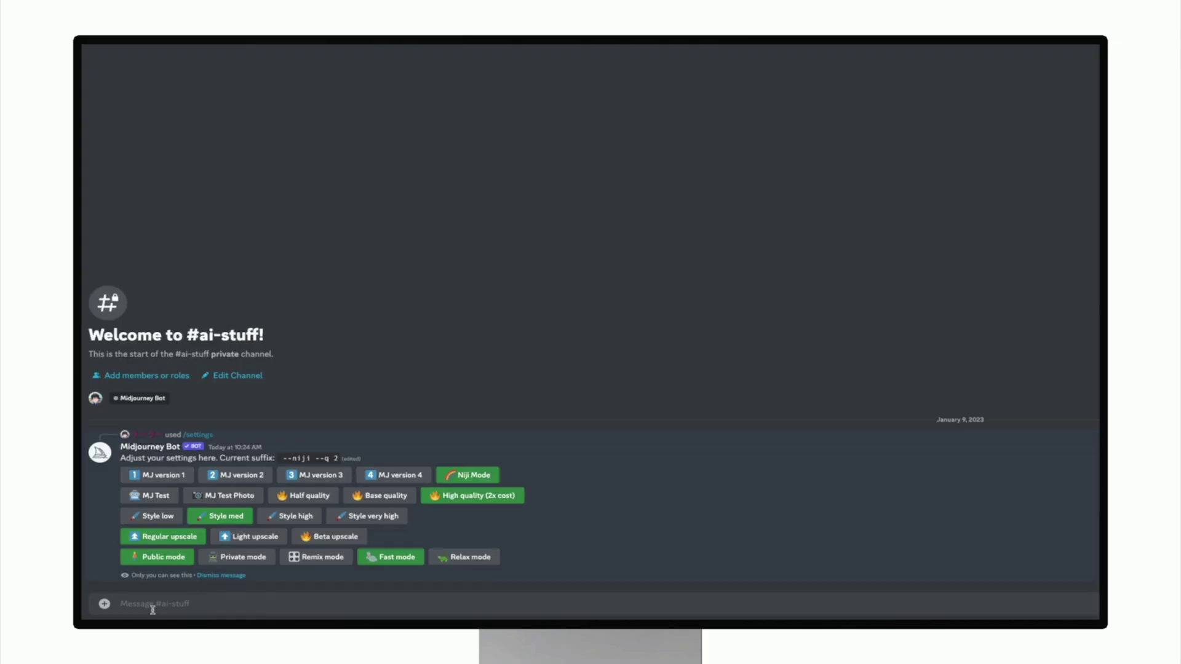
Start a Midjourney /imagine prompt in #ai-stuff beginning with 'a snowboa'.
text(/imagine)
key(Tab)
text(a snowboa)
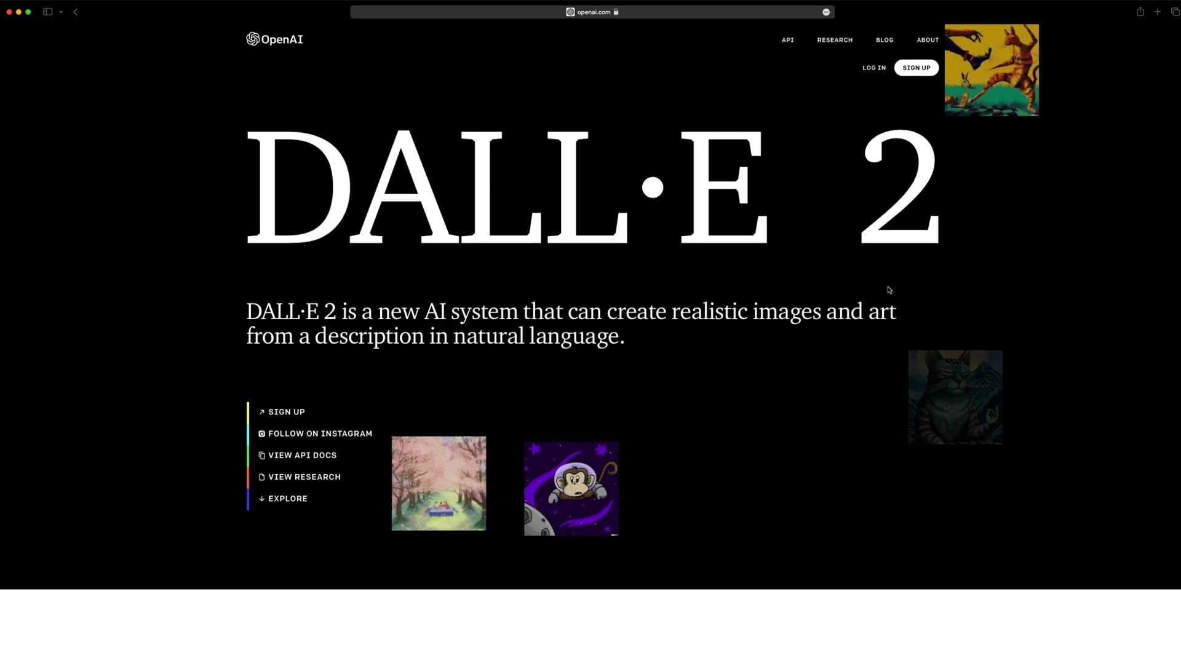
Scroll through the DALL·E 2 example images.
scroll(1020, 284, down, 8)
scroll(1019, 283, down, 2)
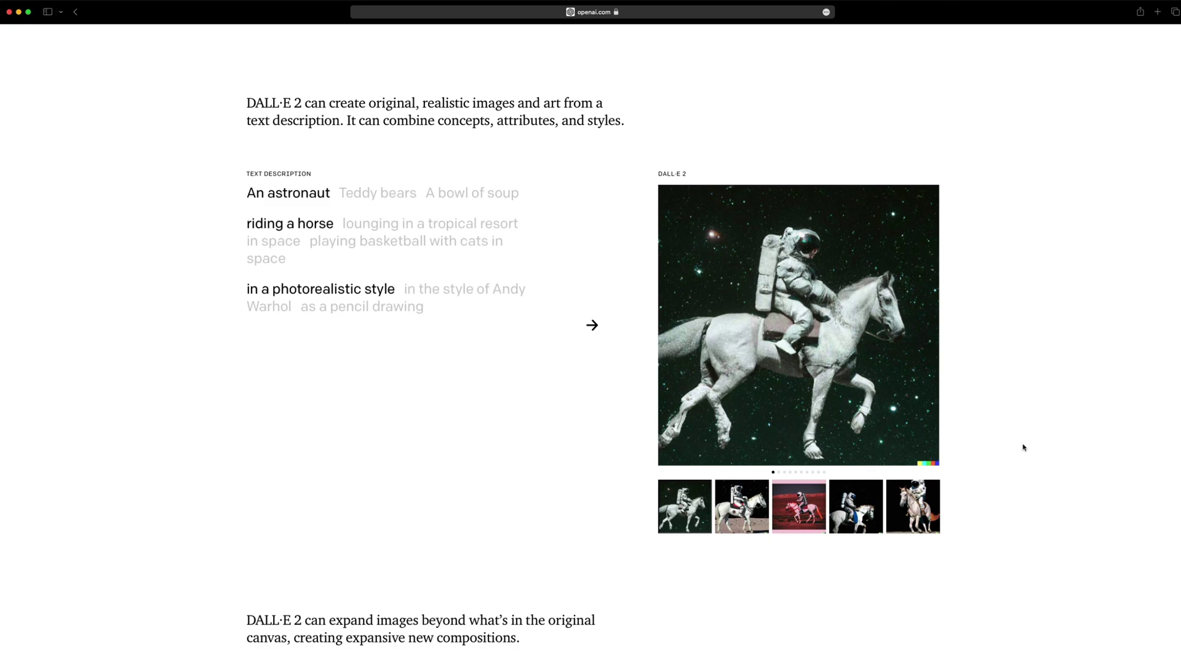
scroll(1023, 444, down, 15)
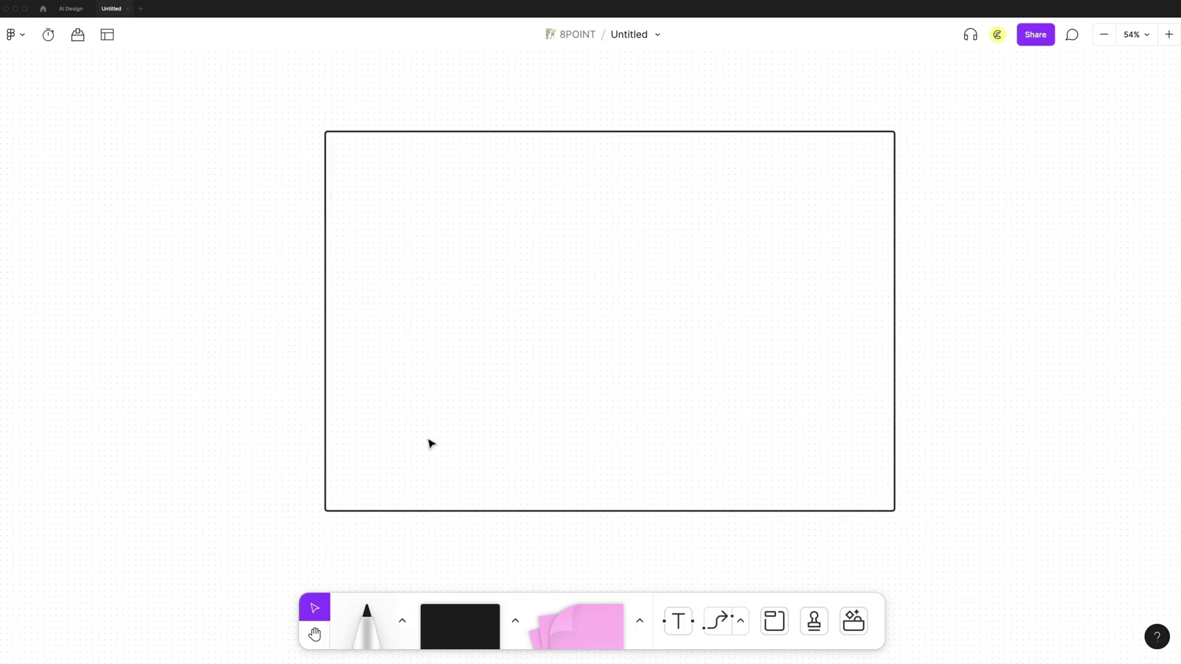
Sketch a marker wireframe with a top bar, nav squiggles and crossed image placeholders.
key(m)
mouse_move(344, 147)
mouse_down()
mouse_move(344, 162)
mouse_move(397, 161)
mouse_up()
drag(727, 157, 770, 157)
drag(792, 155, 807, 159)
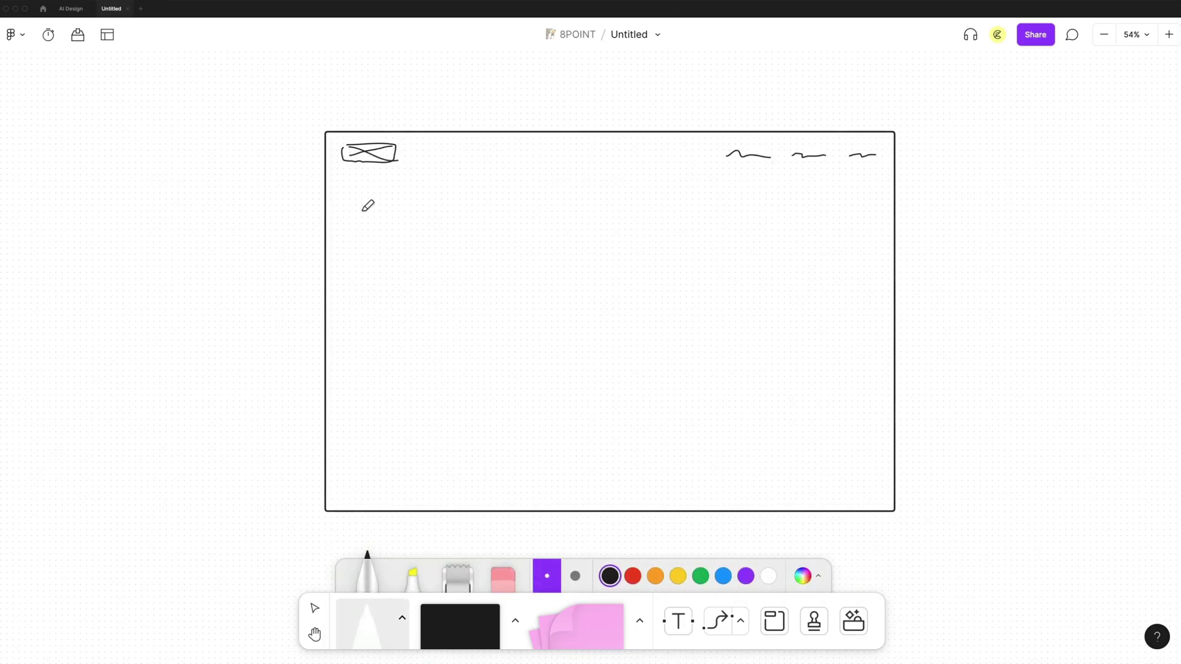
drag(358, 207, 553, 228)
mouse_move(548, 206)
mouse_down()
mouse_move(396, 235)
mouse_move(474, 252)
mouse_move(389, 269)
mouse_up()
Add heading text lines, a button box with an arrow, and lower squiggles to the wireframe.
drag(366, 300, 552, 295)
mouse_move(369, 316)
mouse_down()
mouse_move(485, 322)
mouse_move(448, 339)
mouse_up()
mouse_move(373, 363)
mouse_down()
mouse_move(381, 391)
mouse_move(373, 364)
mouse_up()
drag(383, 378, 455, 377)
drag(369, 466, 423, 465)
drag(535, 472, 607, 472)
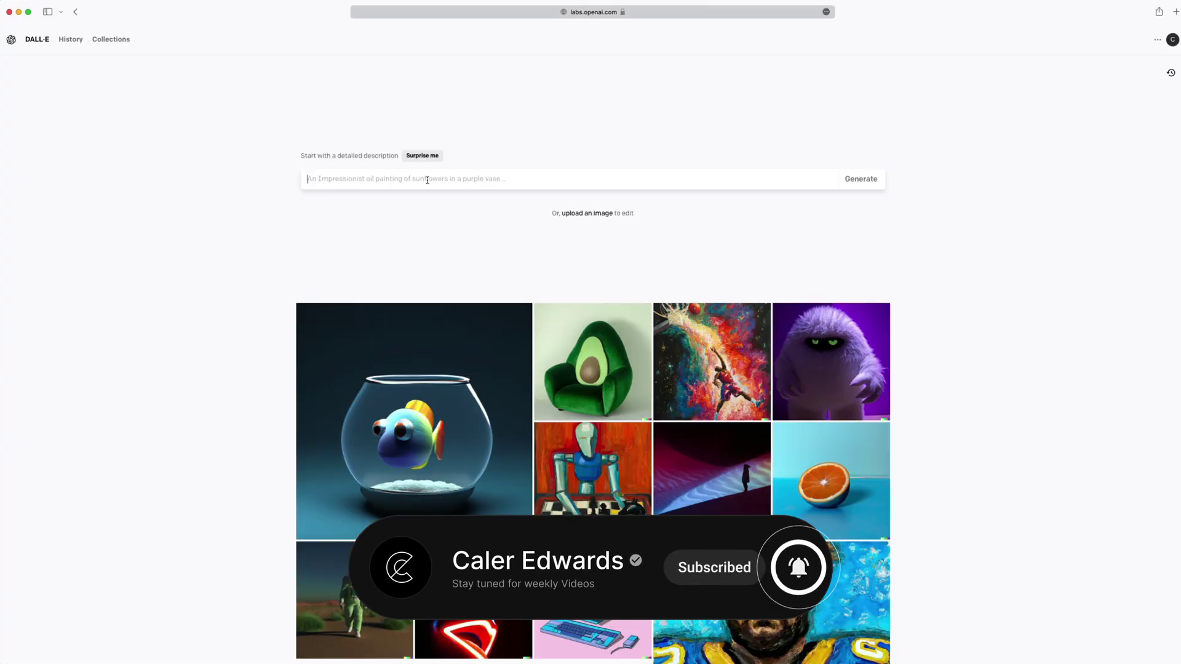
Generate 'snowboarder in air' and 'snowboarder in anime style' images, then view the second at full size.
text(snowb)
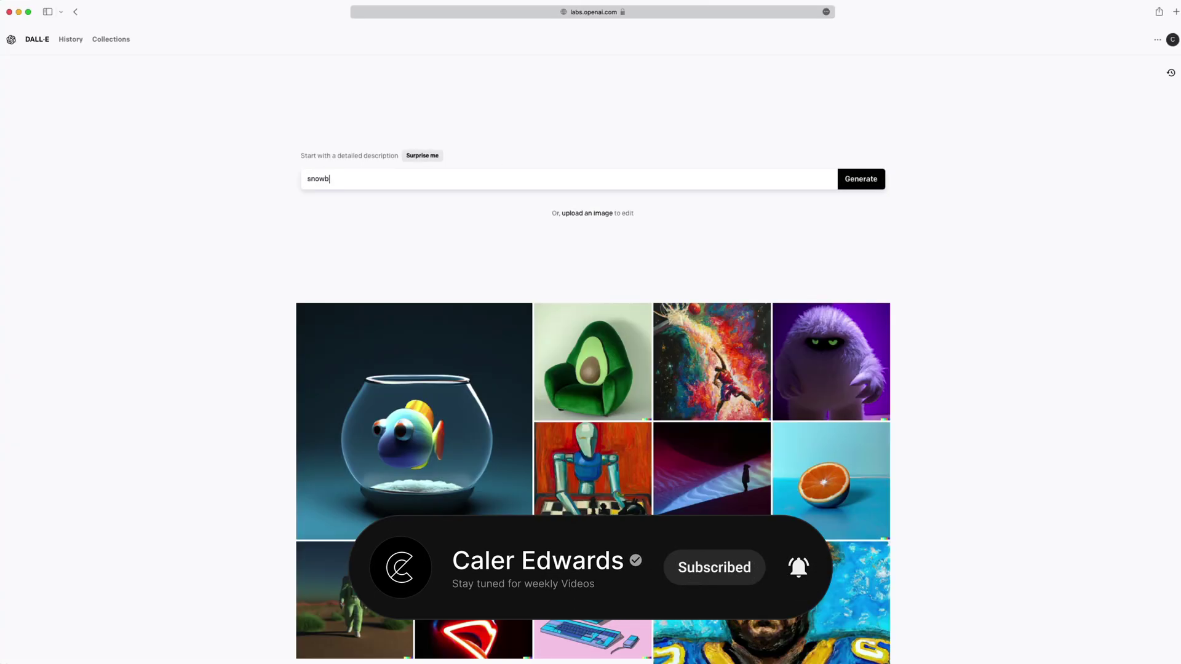
text(oarder in air Japan grab on winter mountain in anime style)
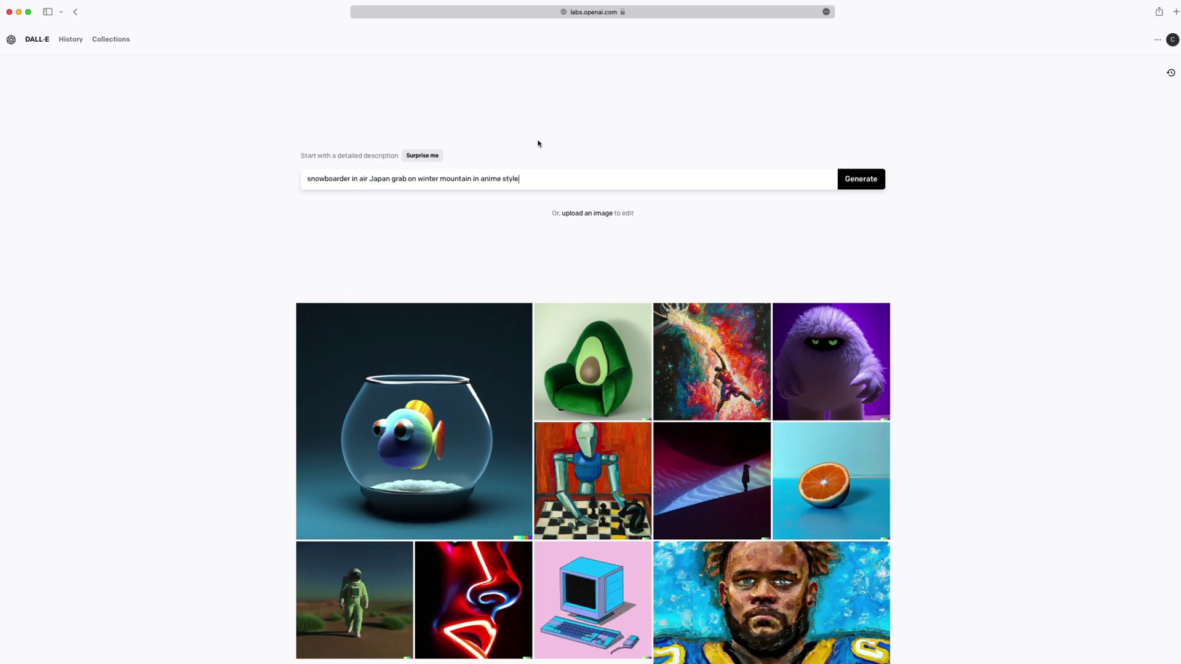
click(873, 181)
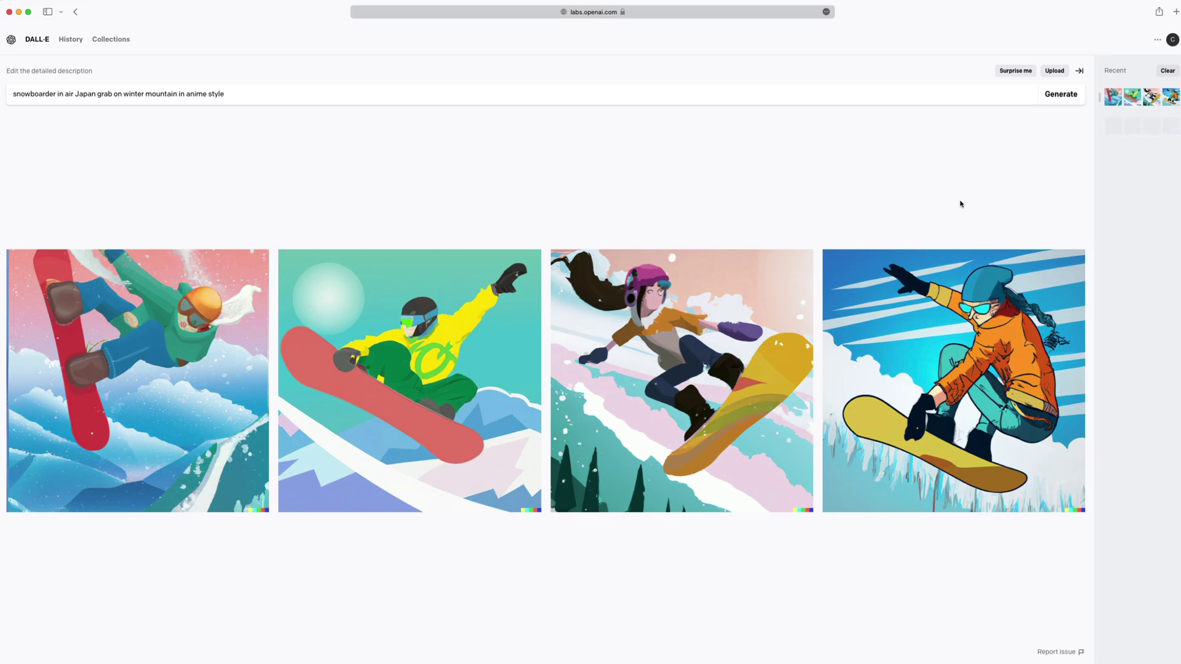
key(super+a)
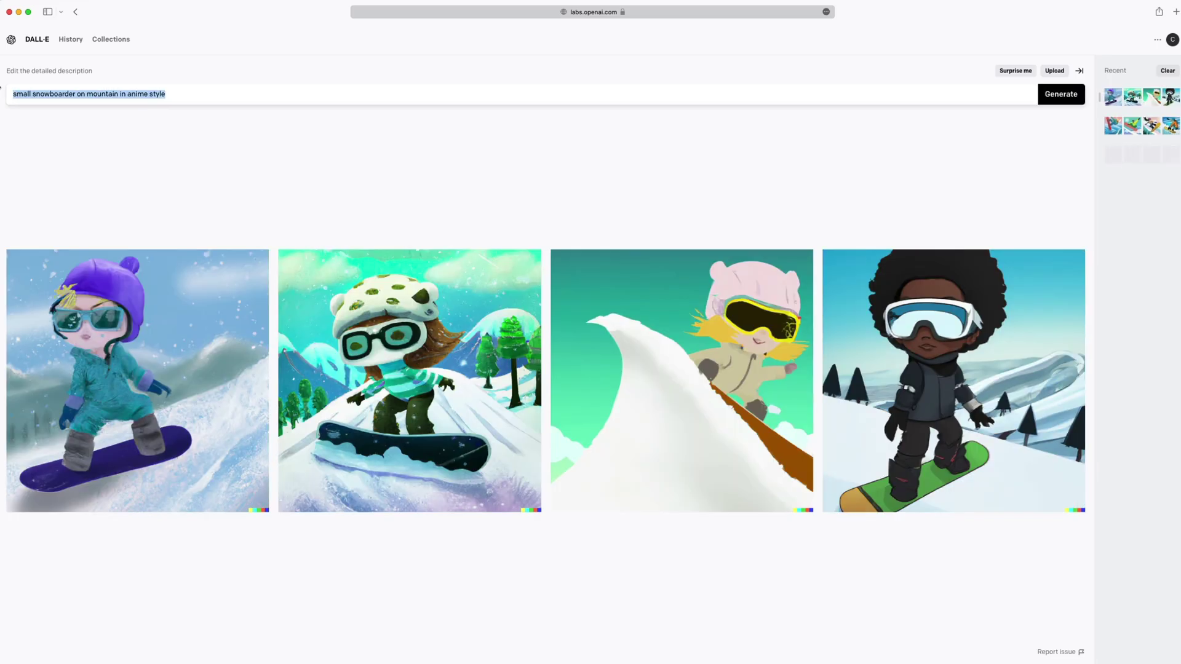
text(snowboarder in anime sty)
key(BackSpace)
text(tyle)
key(Return)
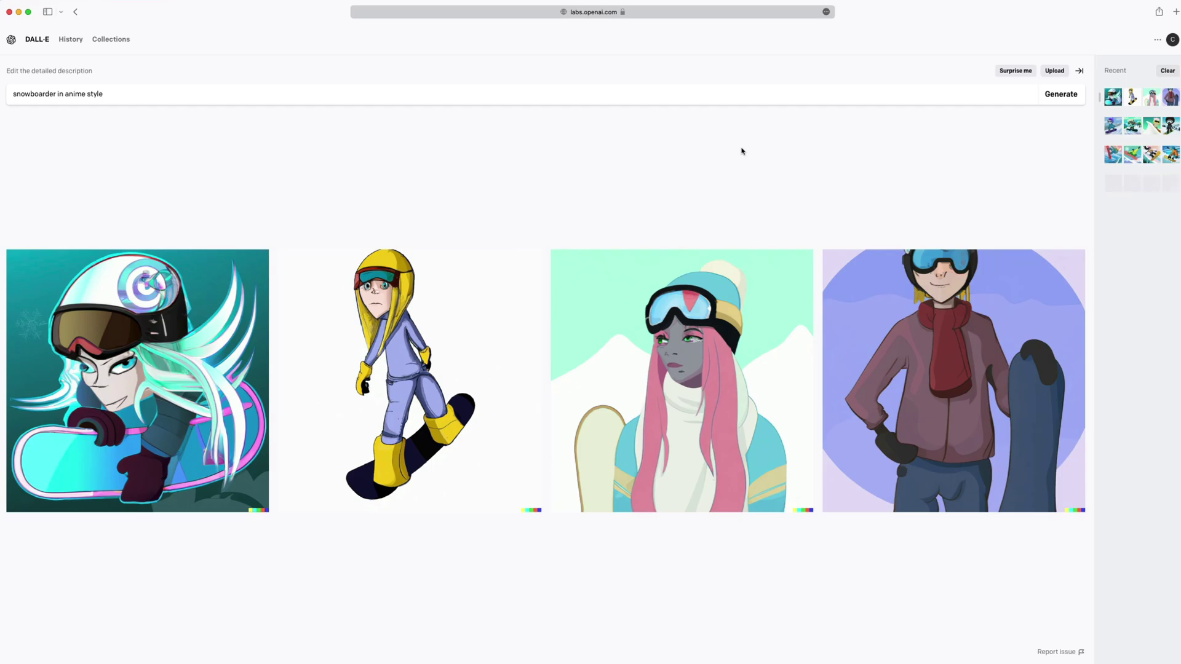
click(409, 369)
click(426, 242)
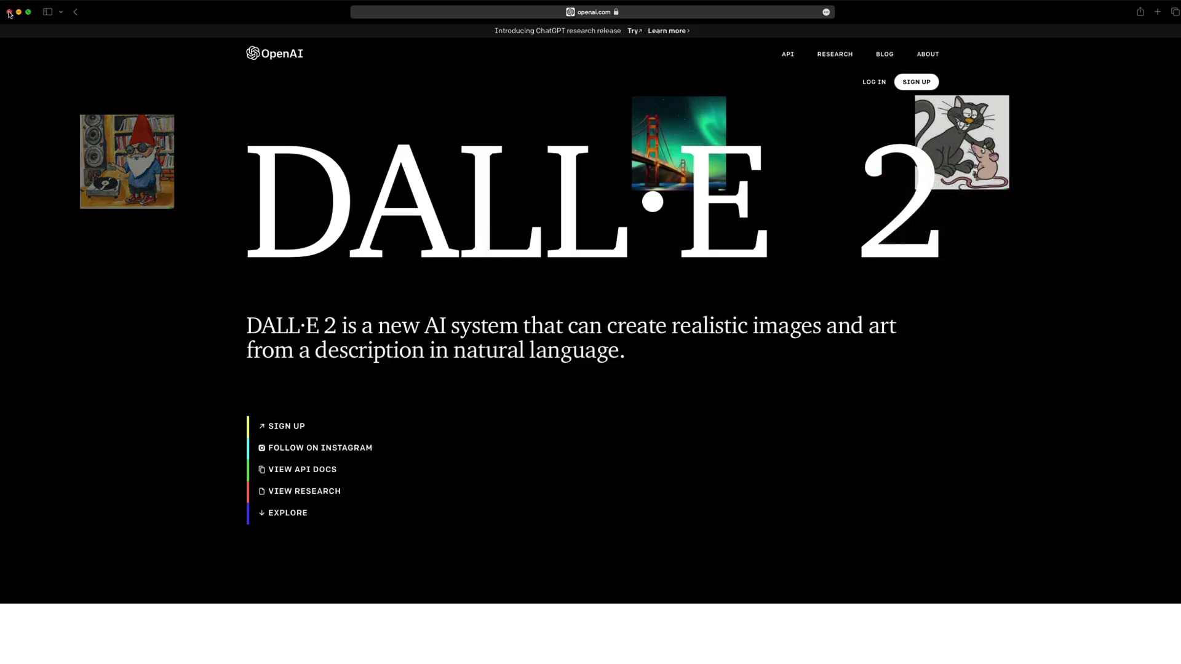
Browse the Midjourney Community Showcase gallery.
click(10, 14)
scroll(935, 299, down, 5)
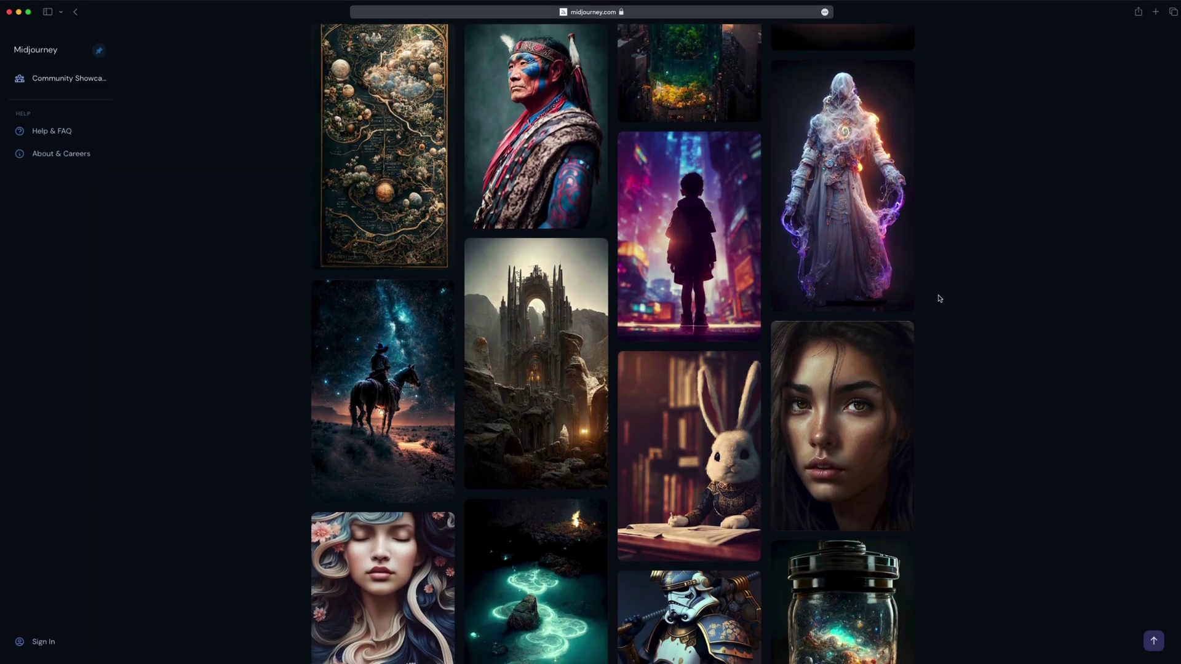
scroll(940, 298, down, 7)
scroll(940, 299, down, 10)
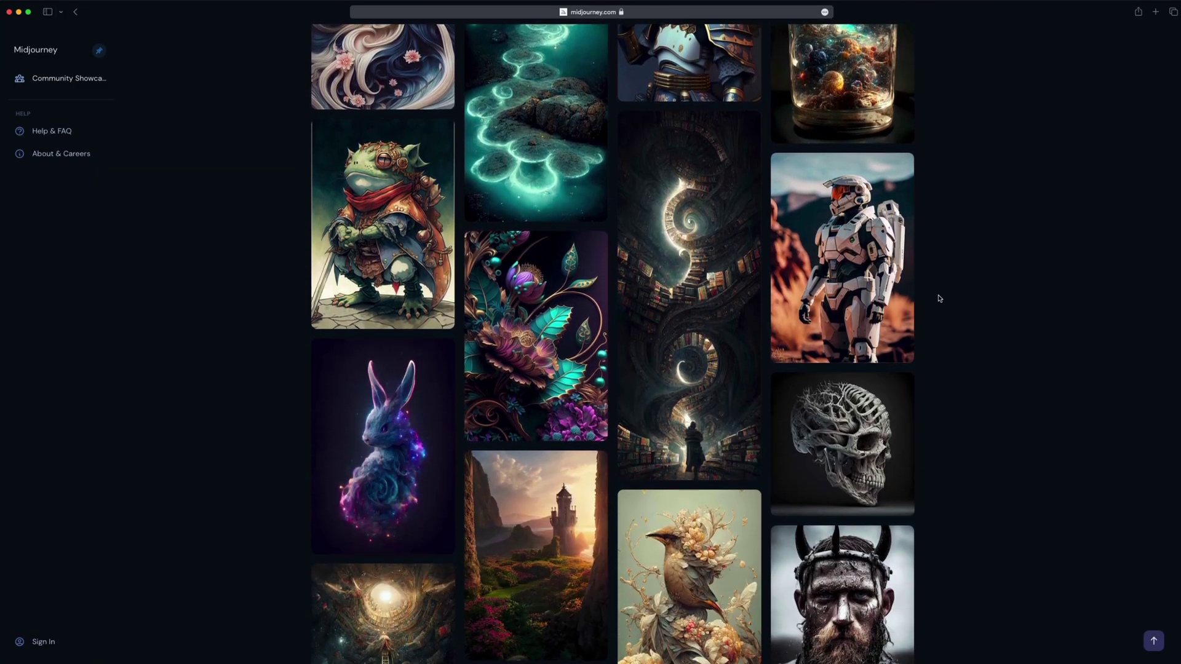
scroll(939, 298, down, 7)
scroll(939, 298, down, 5)
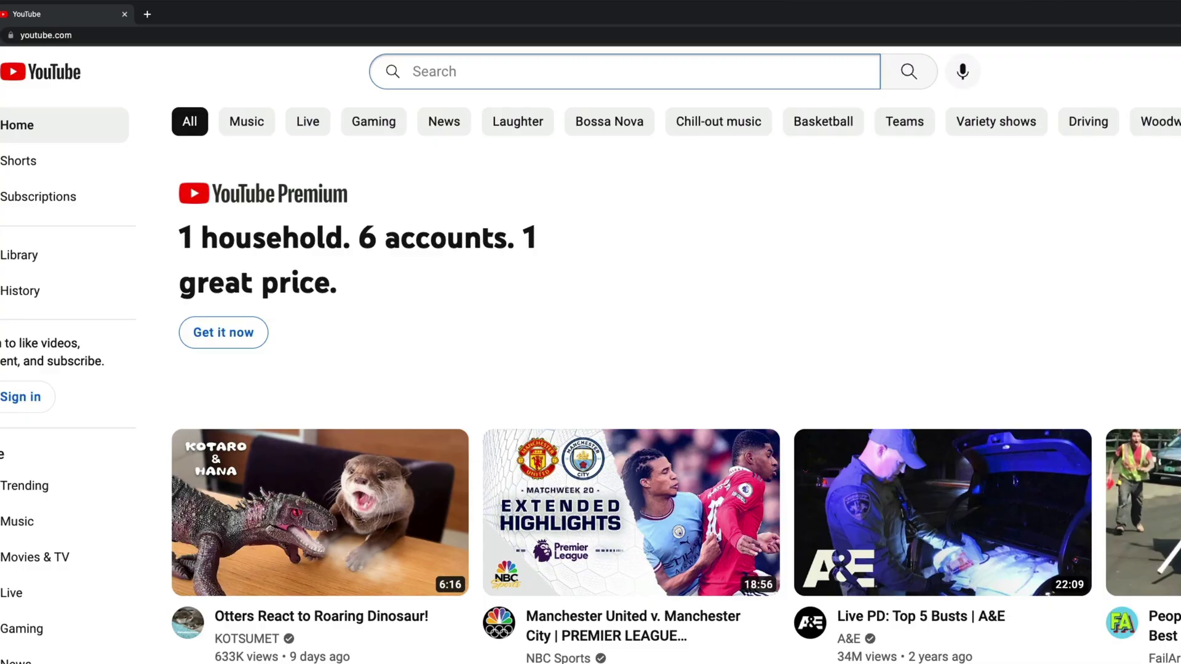
Search YouTube for 'How I Midjourney'.
click(615, 72)
text(How I Midjour)
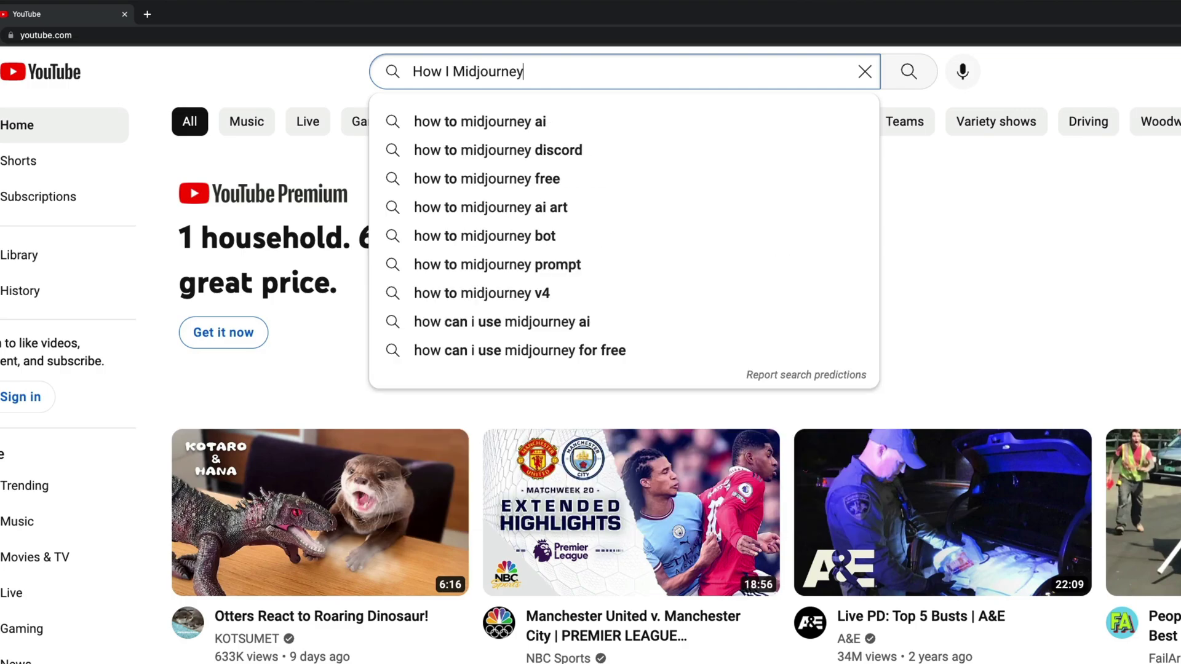
text(ney)
key(Return)
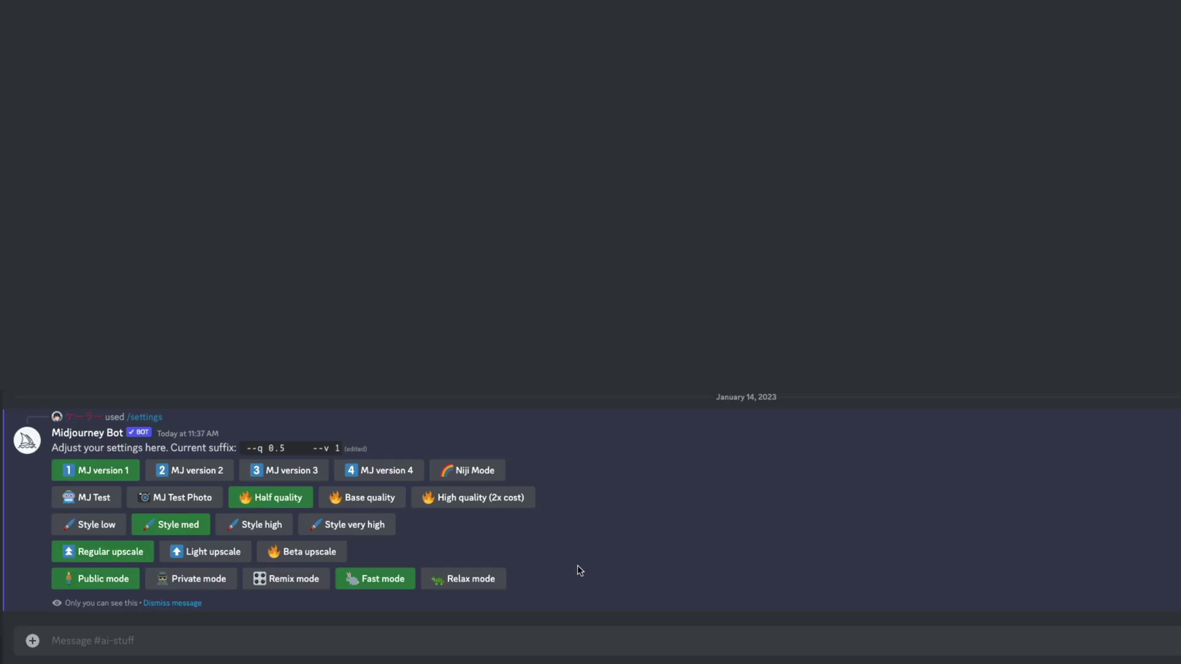
Enable Niji Mode and High quality, then prompt a snowboarder holding his board atop a snowy mountain.
click(474, 470)
click(472, 501)
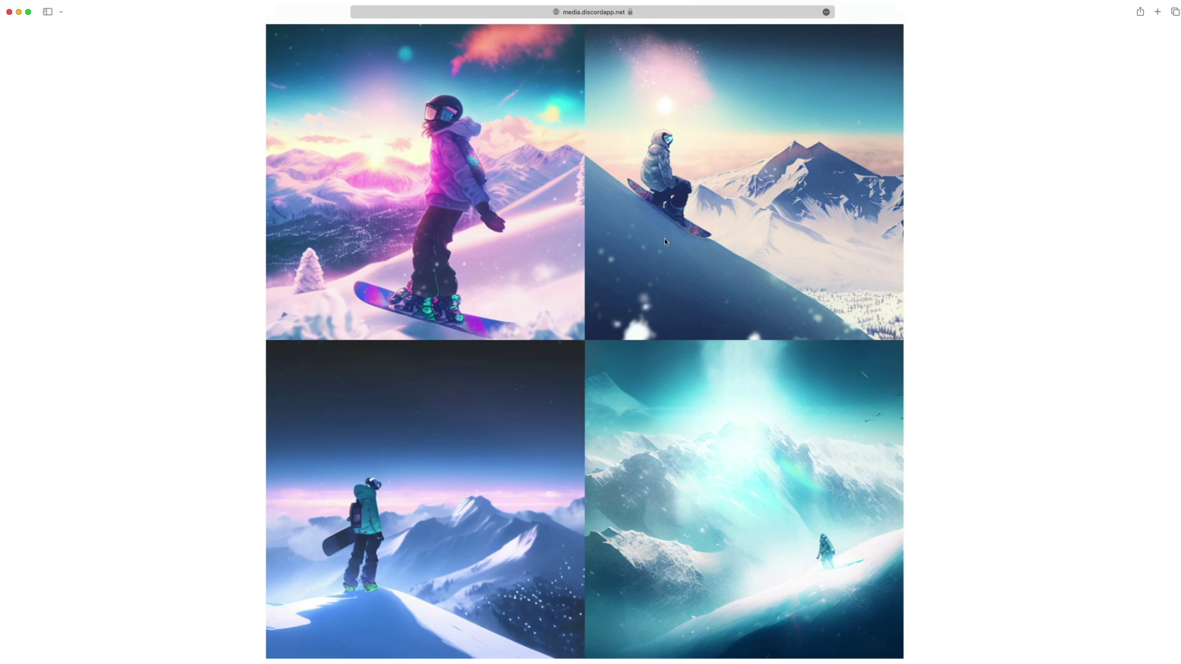
text(a snowboarder holding his snowboard at hi)
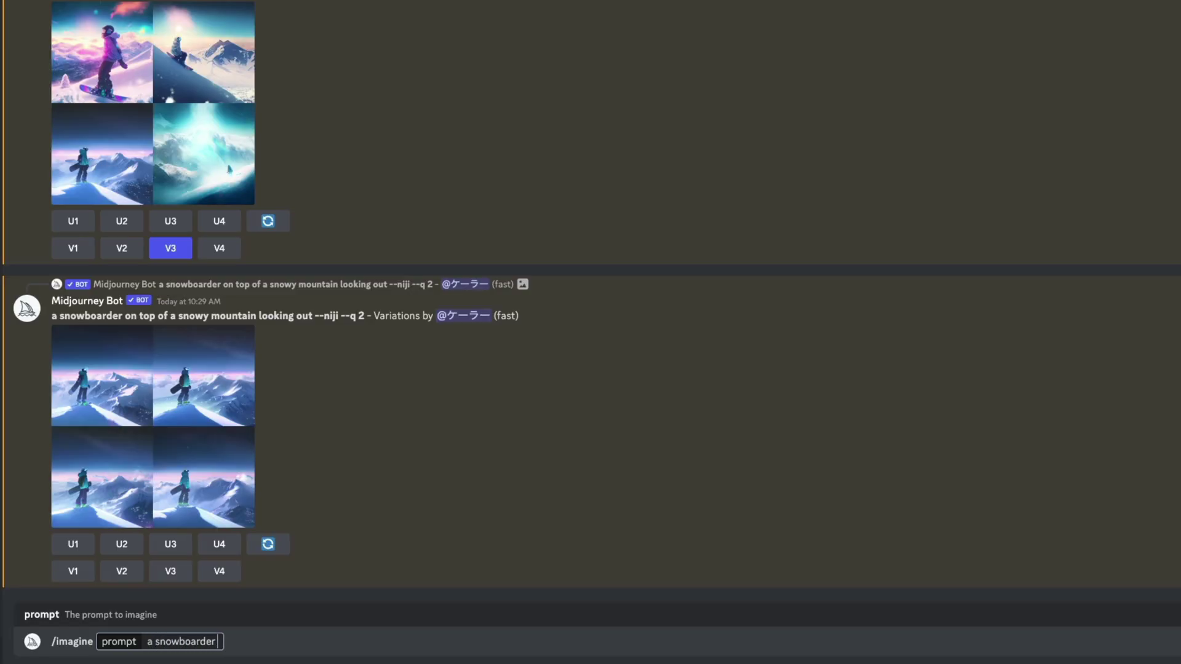
text(s side on top of a snowy mountain looking ou)
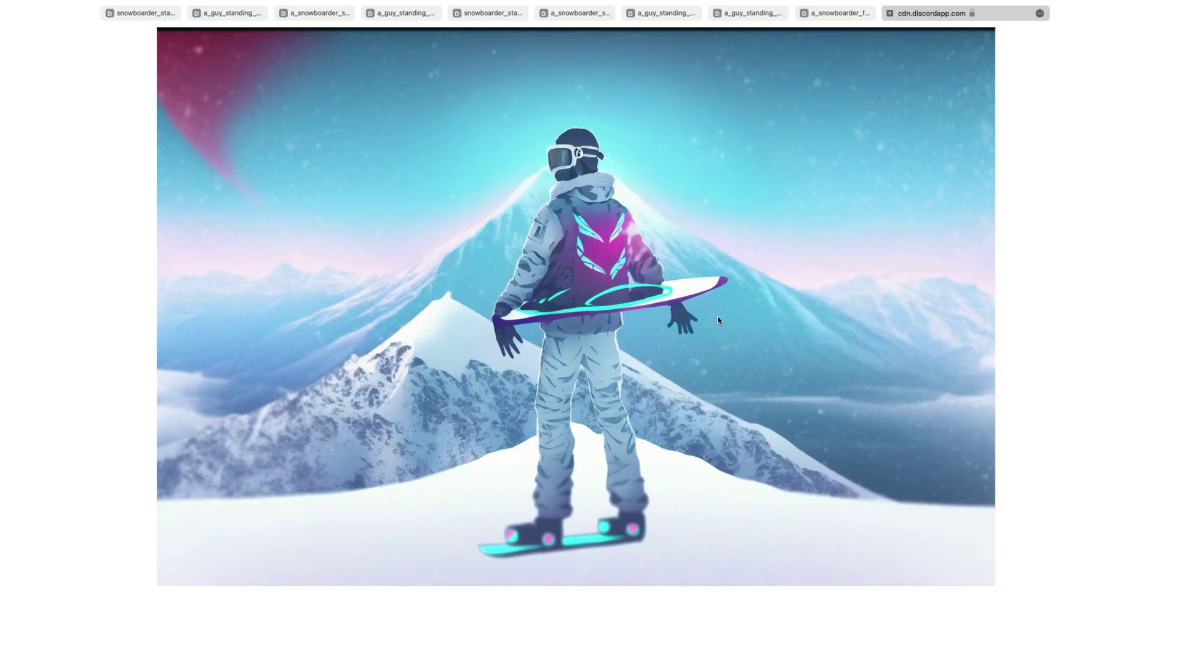
Step back through the snowboarder image tabs and close one of them.
key(ctrl+shift+Tab)
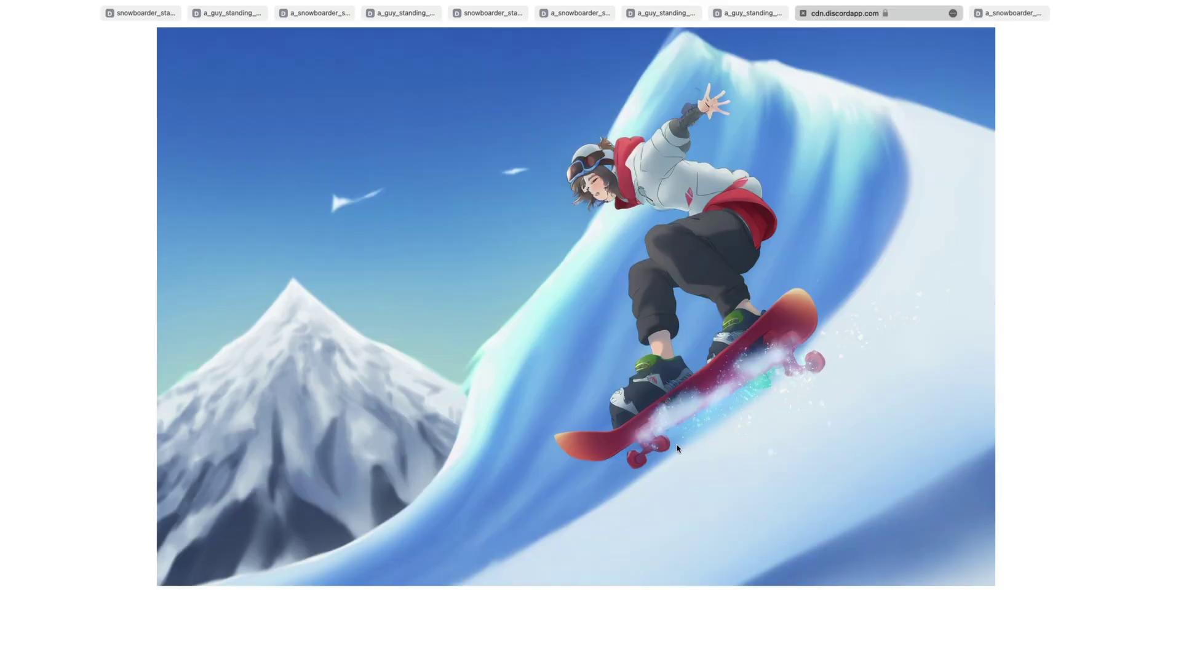
key(ctrl+shift+Tab)
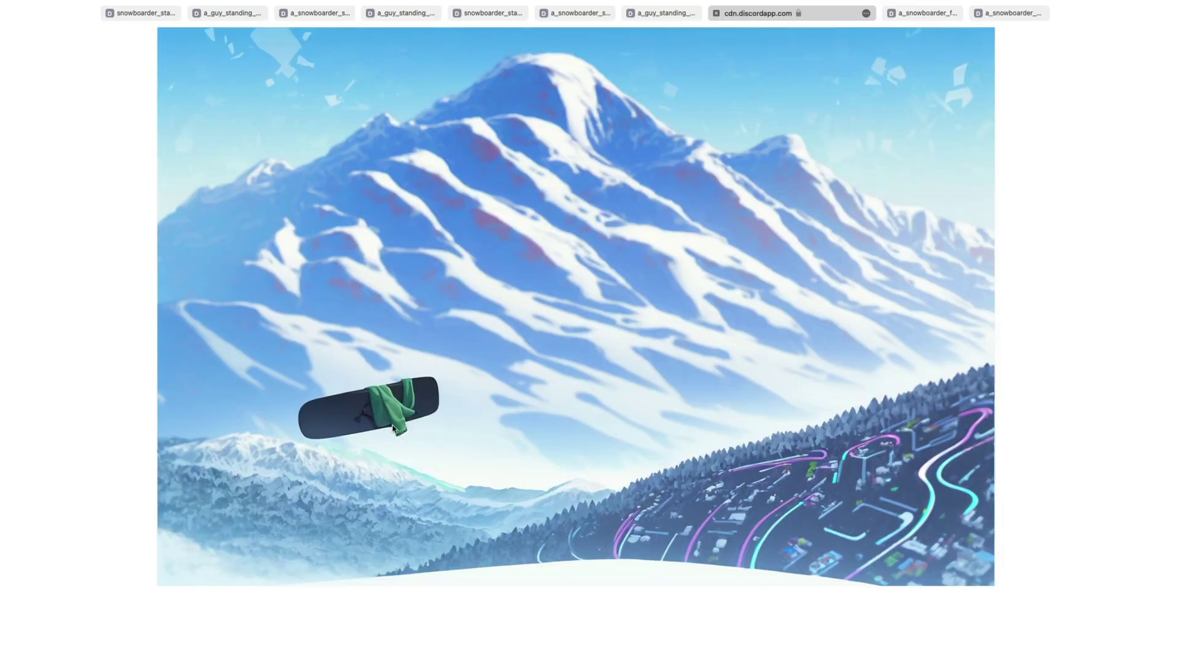
key(ctrl+shift+Tab)
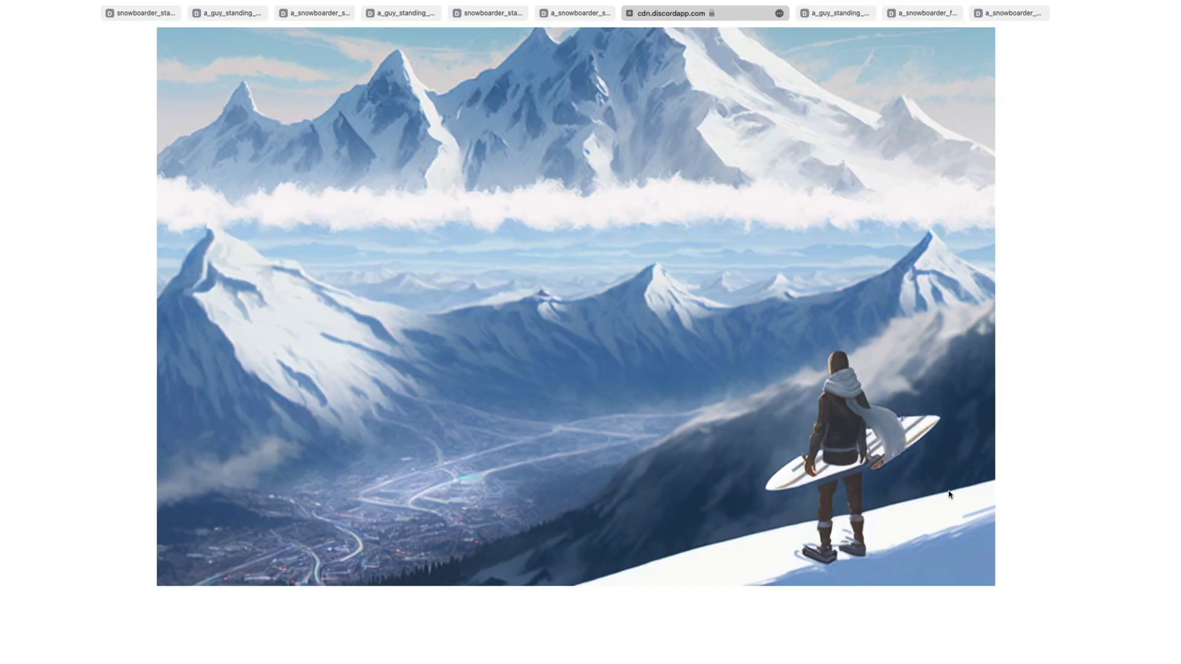
key(ctrl+shift+Tab)
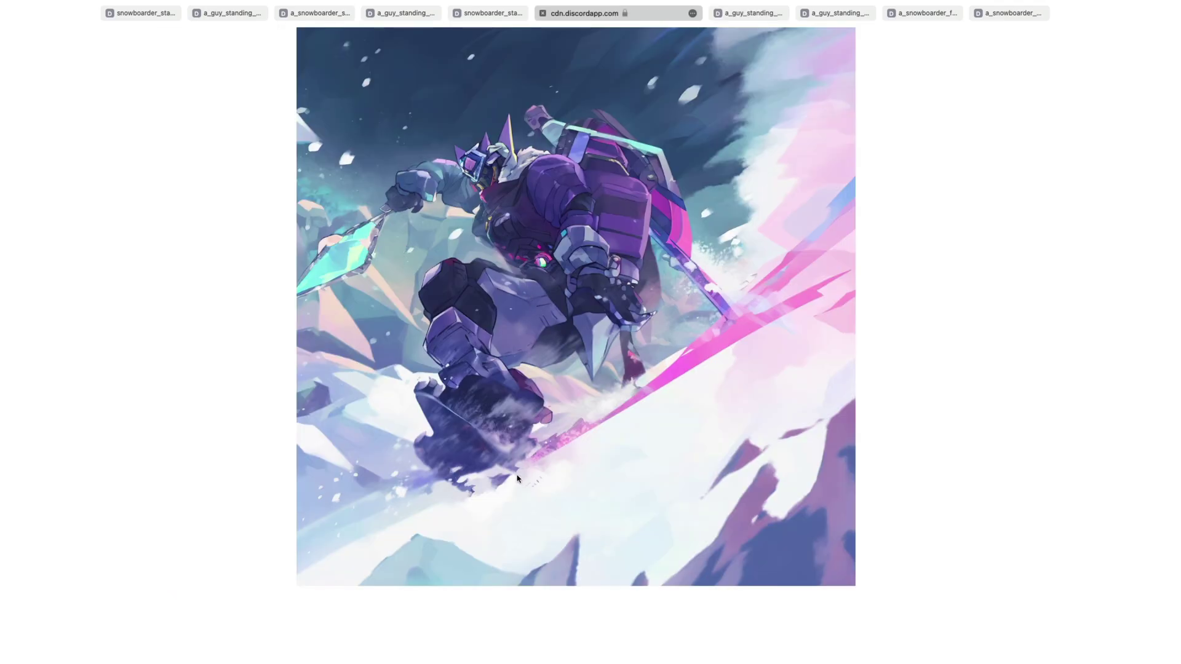
key(ctrl+shift+Tab)
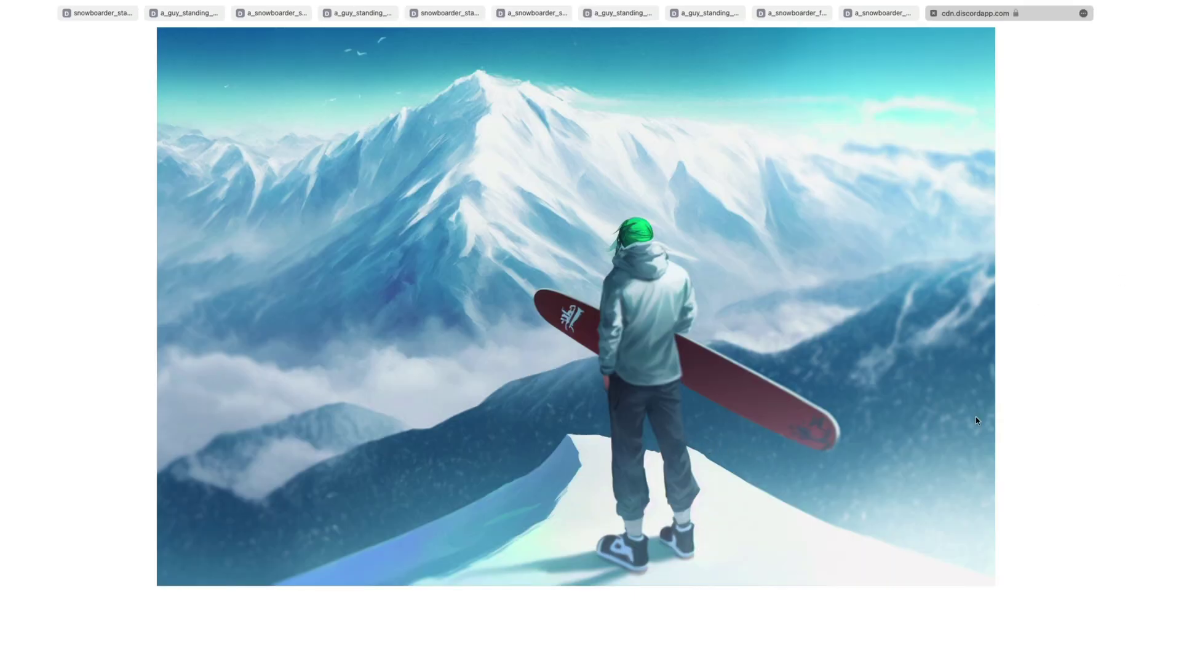
key(super+w)
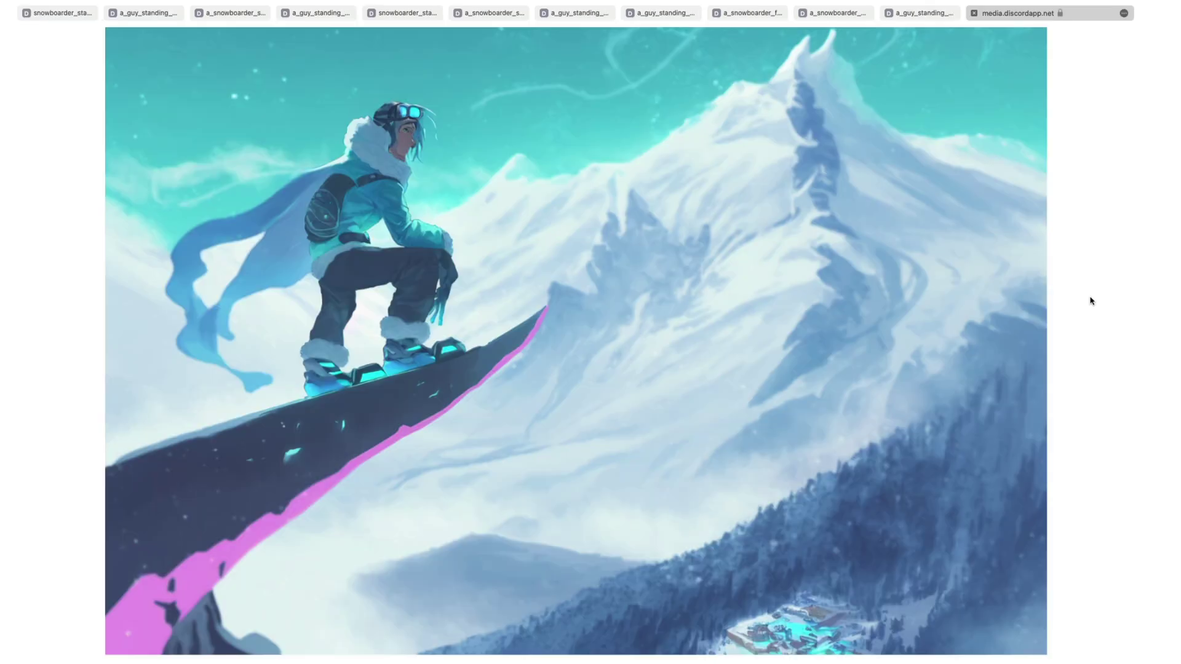
Review the mountain image tabs down to the first tab's night-mountain images.
key(super+3)
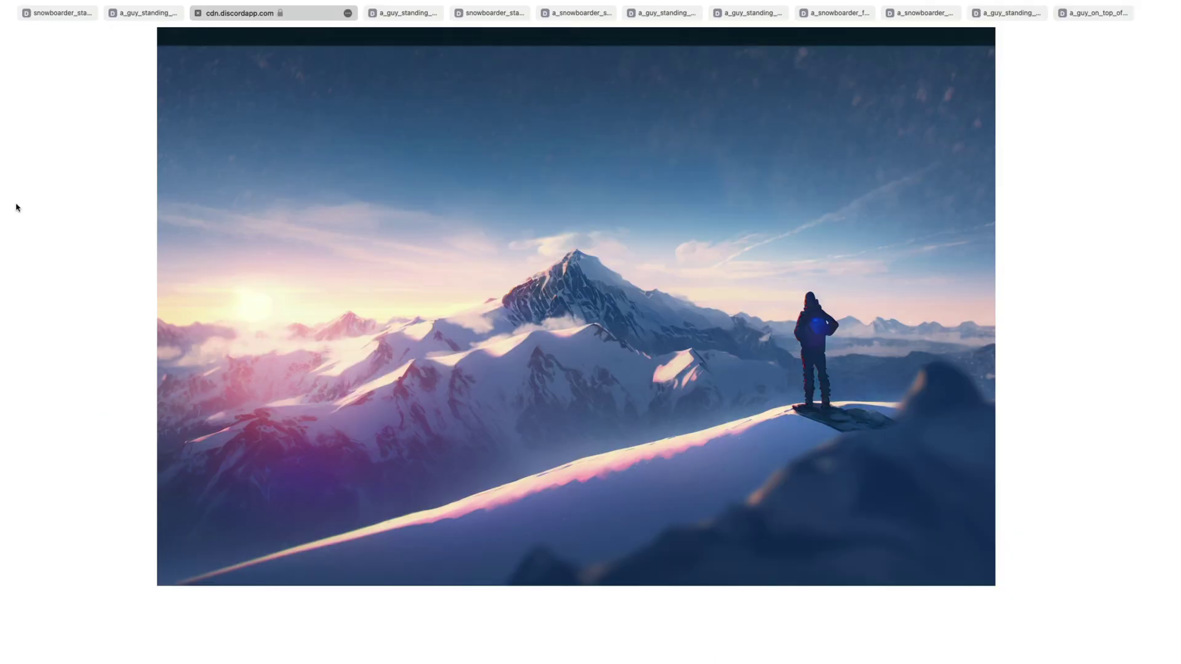
key(super+2)
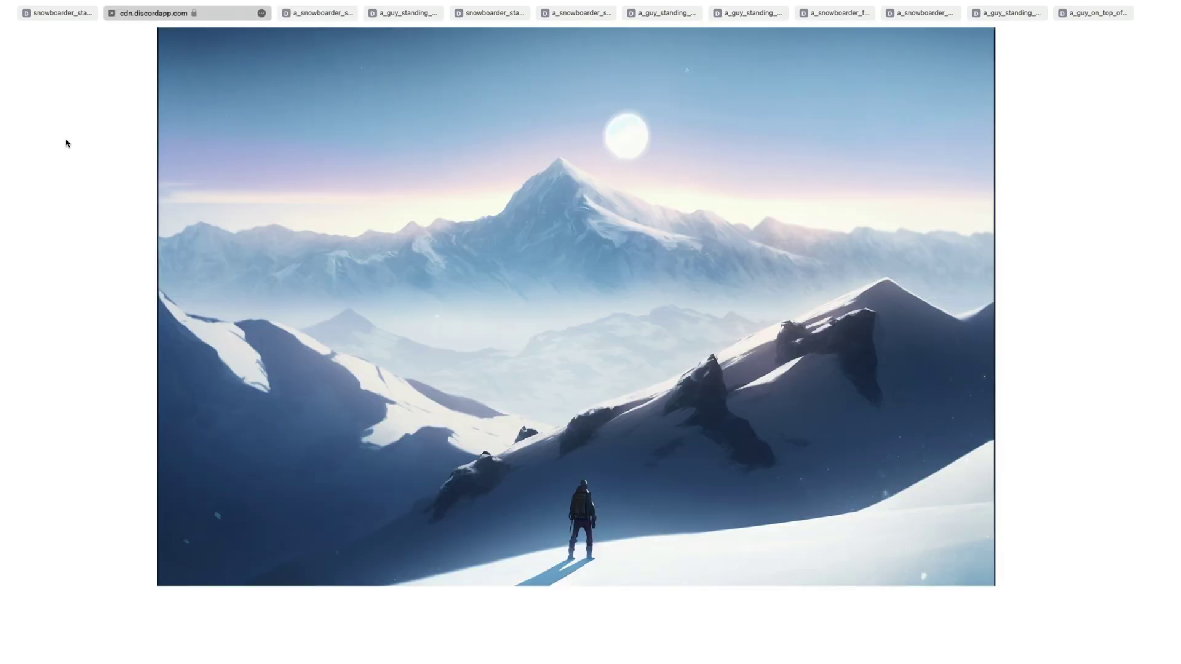
key(super+1)
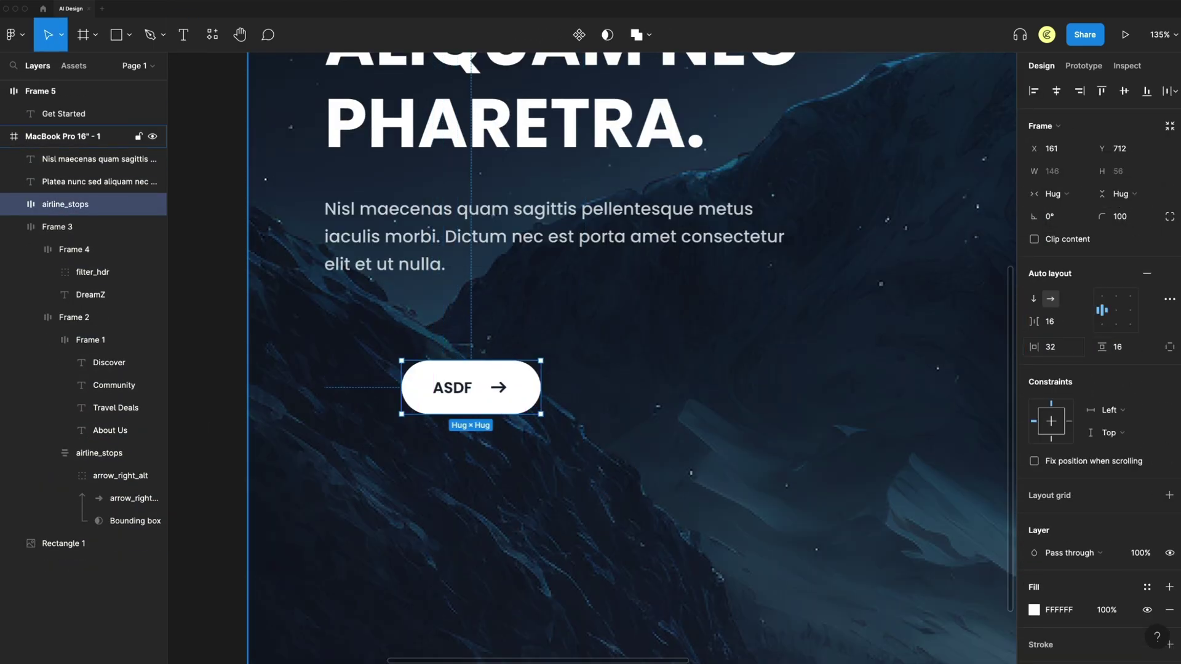
Widen the Get Started button.
drag(540, 387, 755, 398)
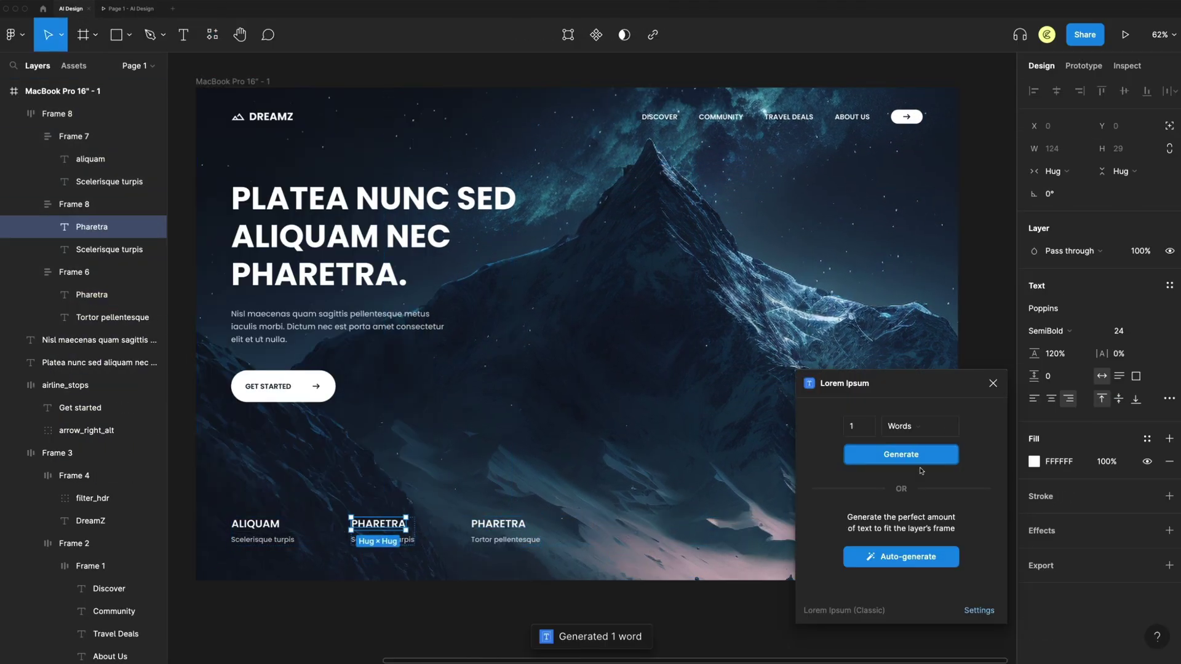
Type the new heading 'Cutting-edge ai technology to stre…'.
text(Cutting-edge ai technology to stre)
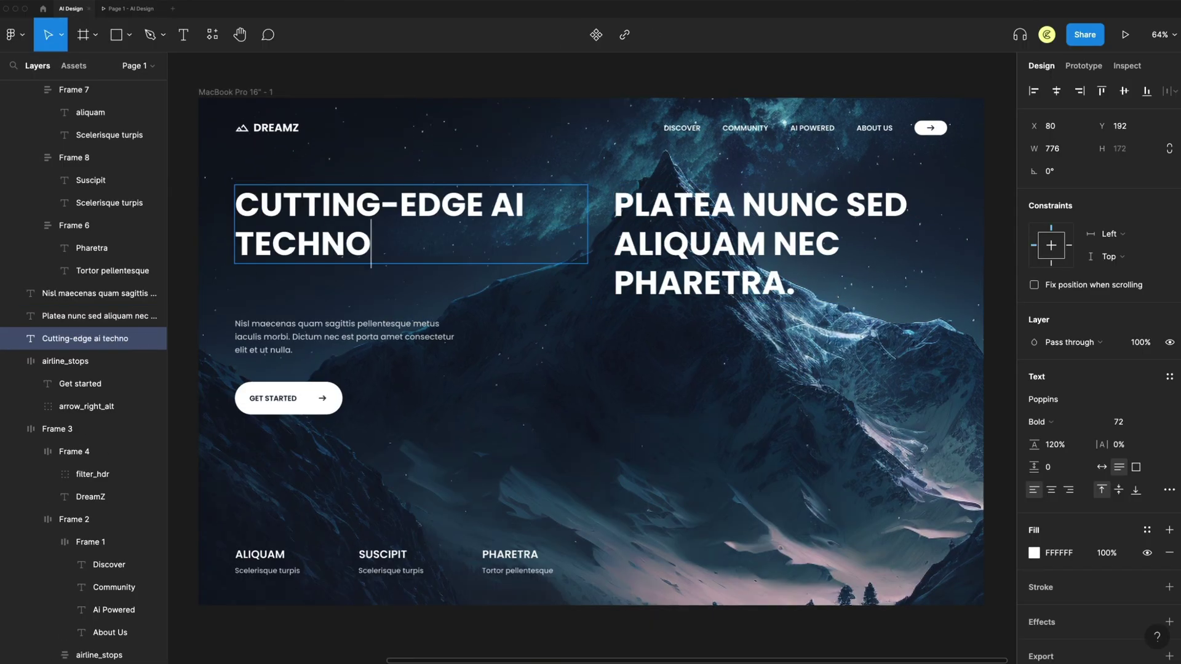